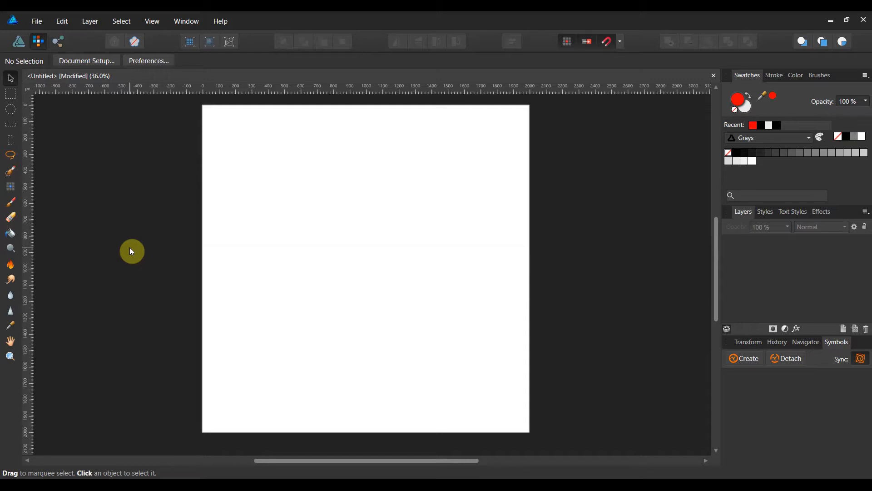
In the Designer Persona, add the artistic text "DECAY" in large letters on the blank page
click(19, 44)
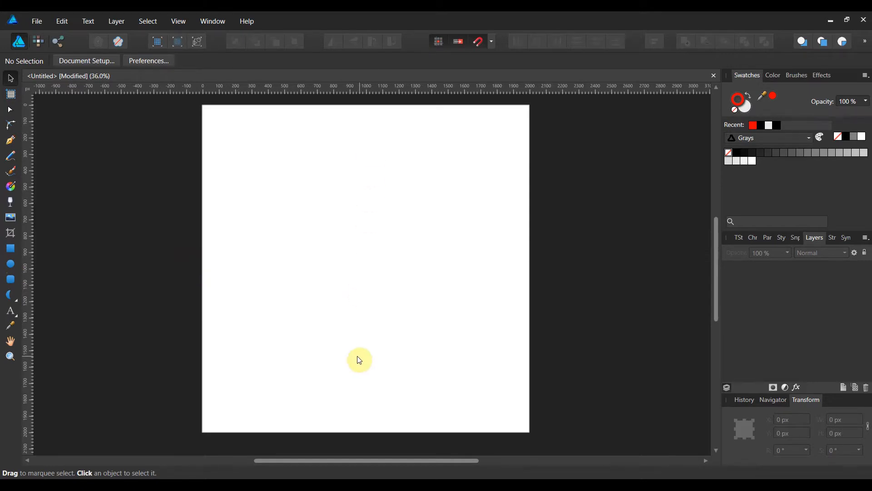
click(10, 311)
drag(230, 257, 275, 341)
text(DECAY)
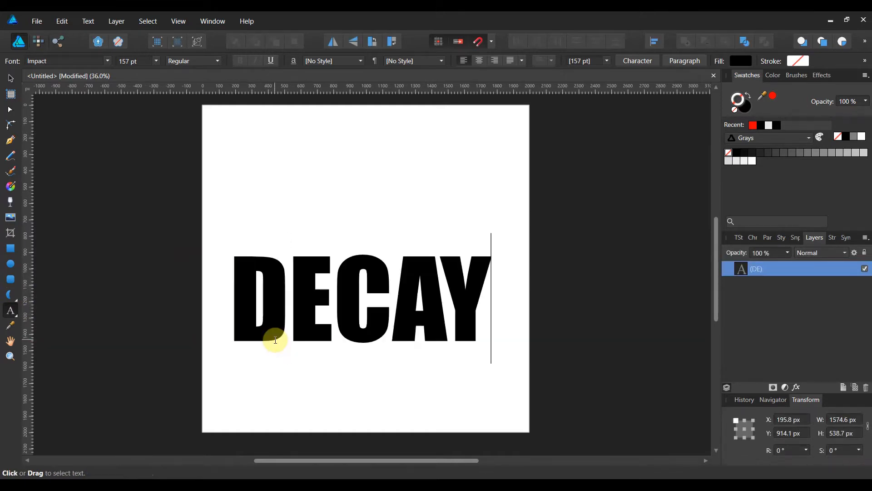
Move and stretch the DECAY text to about 1906 px wide and 722 px high, centred on the page
click(12, 80)
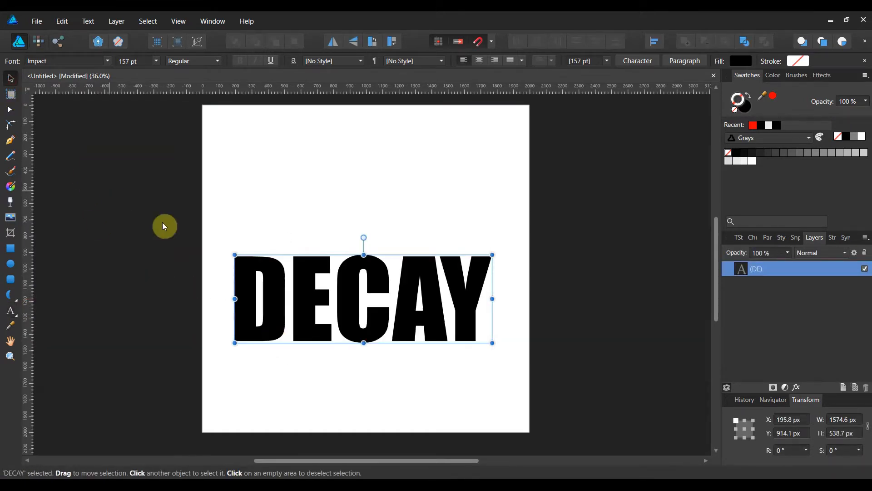
mouse_move(321, 302)
mouse_down()
mouse_move(324, 238)
mouse_move(298, 256)
mouse_up()
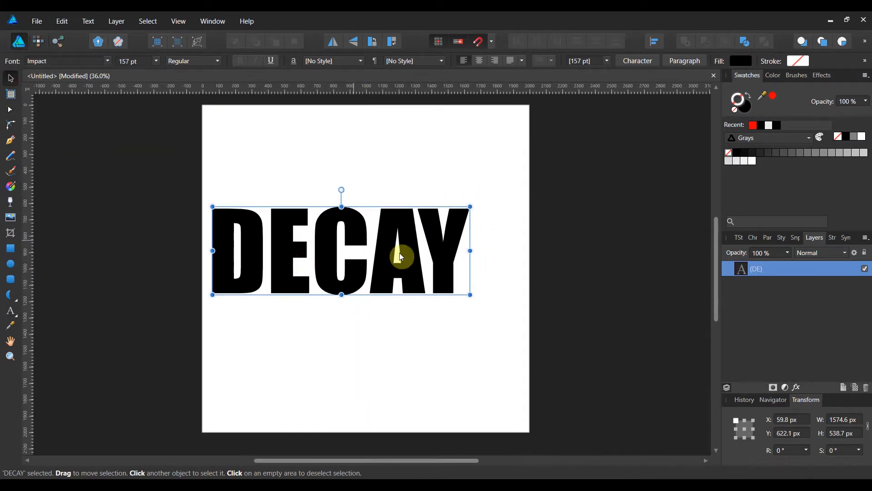
drag(473, 252, 527, 252)
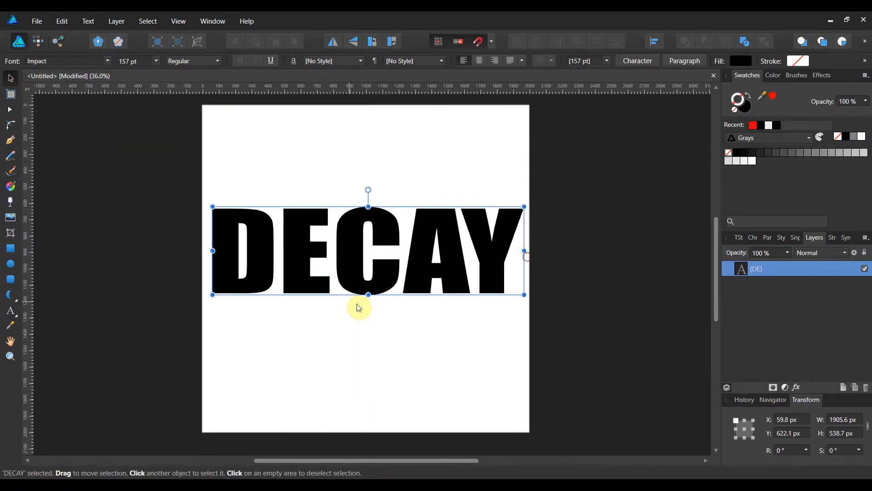
drag(368, 293, 365, 315)
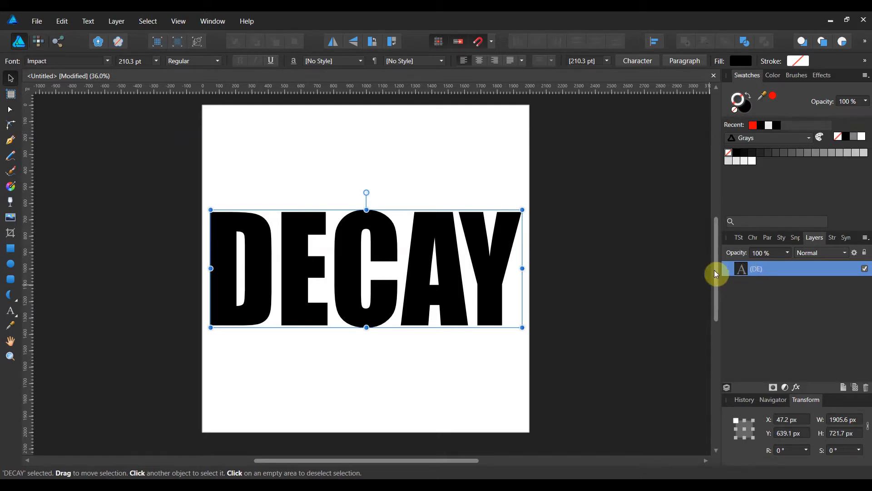
In the Pixel Persona, activate the Erase Brush and choose the metal texture brushes category
click(36, 47)
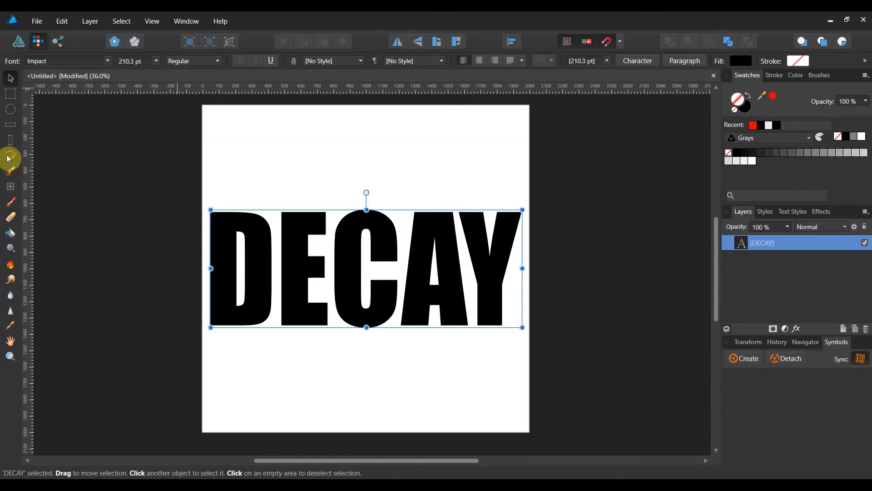
click(9, 220)
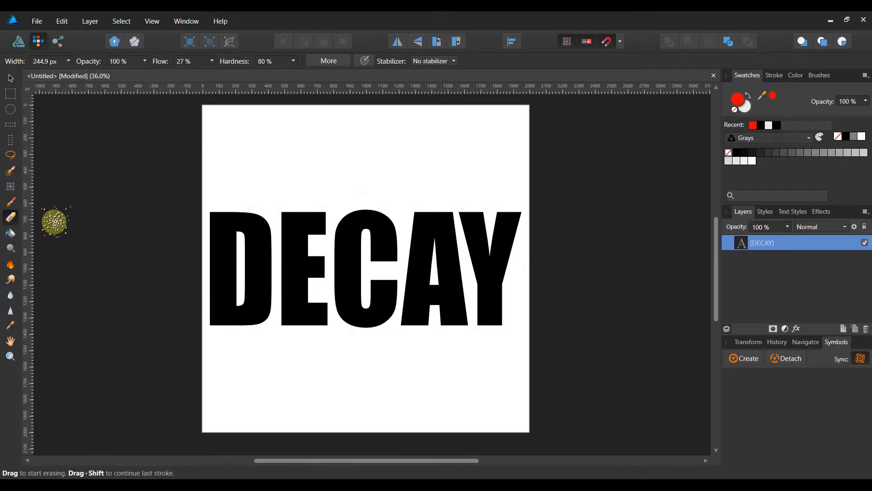
click(820, 77)
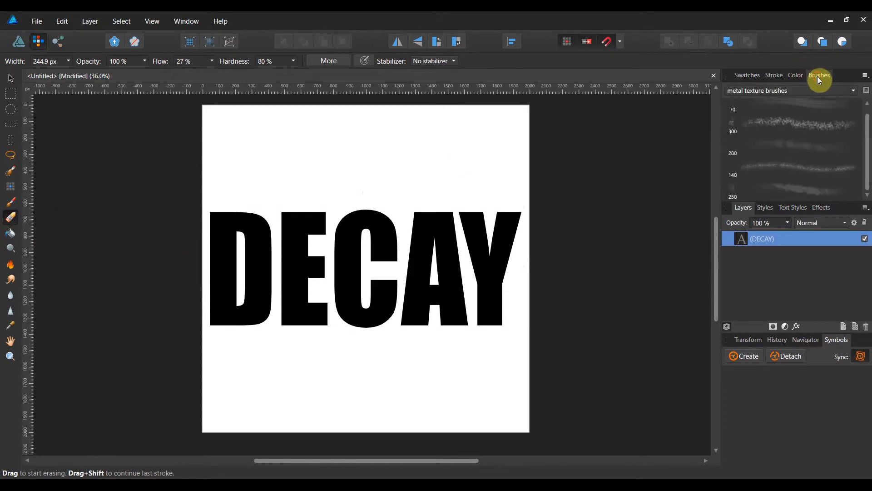
click(841, 94)
scroll(840, 102, up, 1)
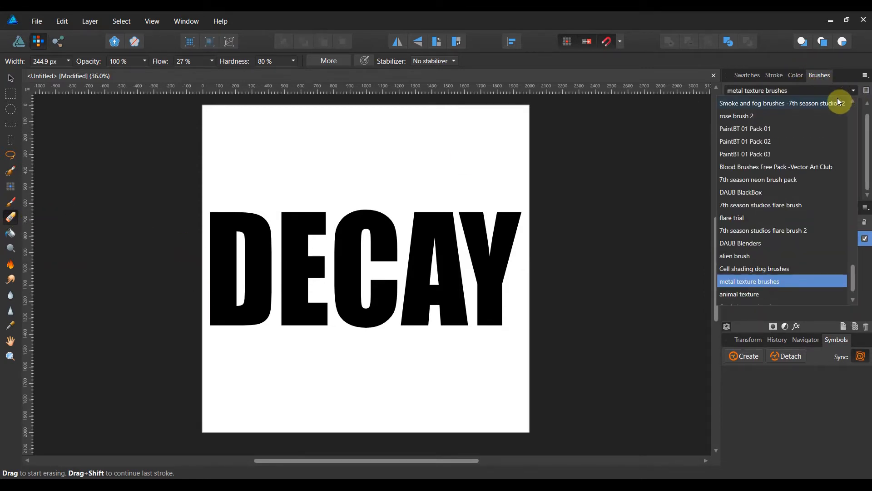
scroll(835, 109, up, 10)
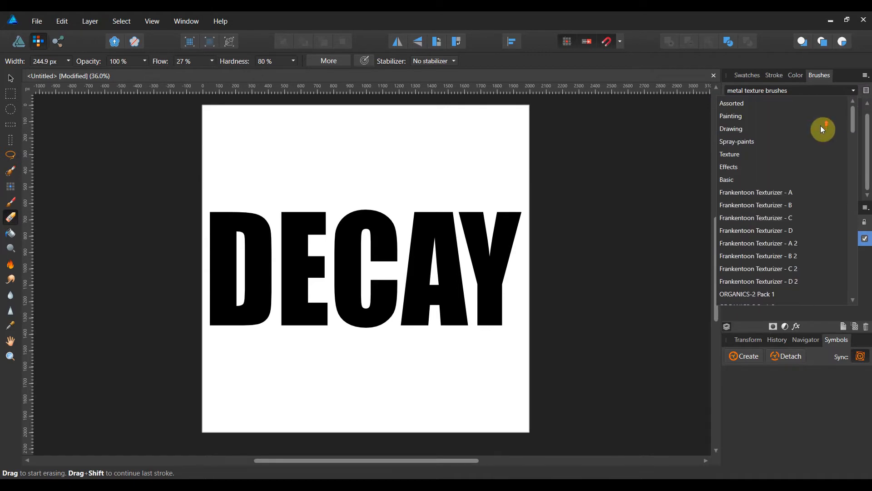
click(769, 141)
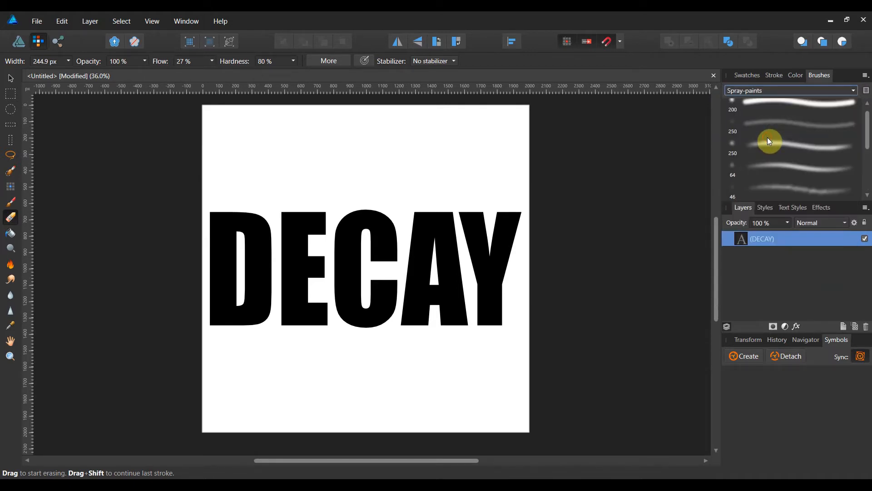
click(850, 91)
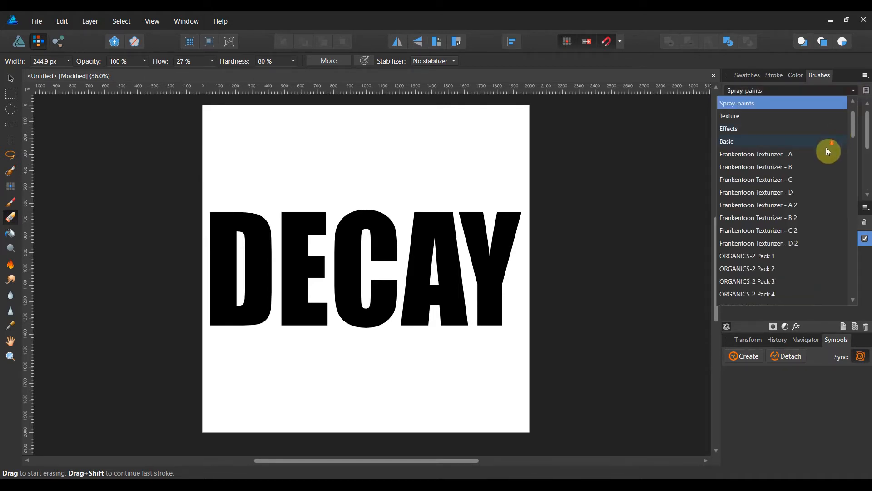
scroll(827, 154, down, 5)
scroll(829, 163, down, 5)
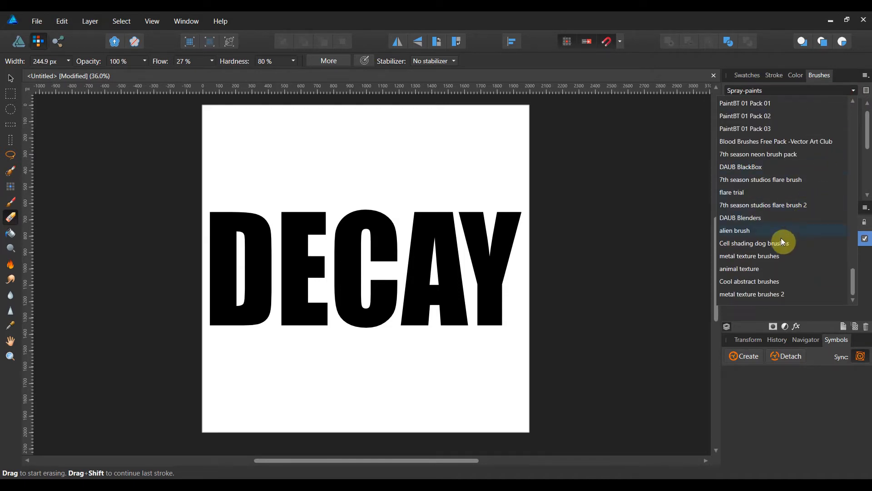
click(775, 256)
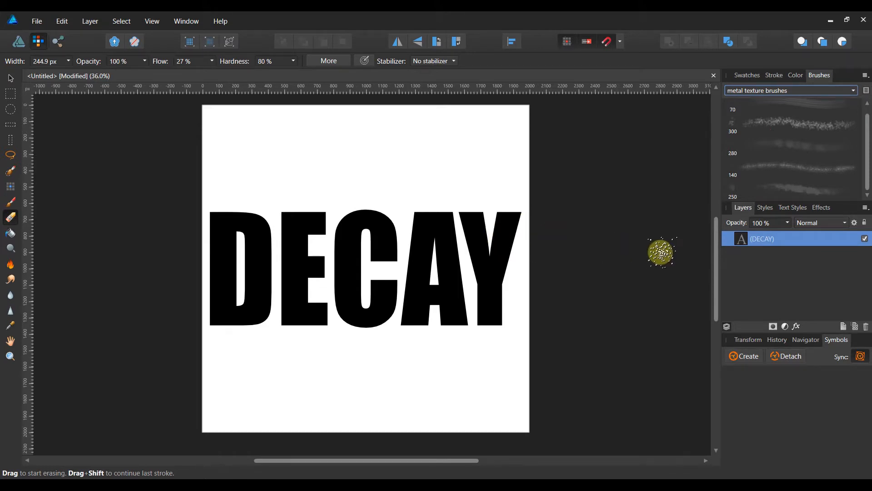
Erase speckled texture across the DECAY letters, using 100% flow for the lower part of the D
mouse_move(517, 224)
mouse_down()
mouse_move(383, 220)
mouse_move(447, 229)
mouse_move(392, 231)
mouse_move(347, 208)
mouse_move(356, 207)
mouse_move(284, 204)
mouse_move(331, 217)
mouse_move(234, 213)
mouse_move(260, 208)
mouse_move(201, 215)
mouse_move(241, 219)
mouse_move(221, 225)
mouse_move(278, 255)
mouse_move(265, 261)
mouse_move(277, 267)
mouse_move(563, 294)
mouse_move(490, 279)
mouse_move(514, 303)
mouse_move(434, 300)
mouse_move(515, 324)
mouse_move(486, 328)
mouse_move(494, 327)
mouse_move(461, 326)
mouse_move(535, 313)
mouse_move(484, 287)
mouse_move(497, 270)
mouse_move(519, 268)
mouse_move(504, 251)
mouse_move(524, 233)
mouse_move(505, 232)
mouse_move(512, 248)
mouse_move(522, 212)
mouse_move(505, 241)
mouse_move(506, 215)
mouse_move(503, 238)
mouse_move(525, 207)
mouse_move(527, 236)
mouse_up()
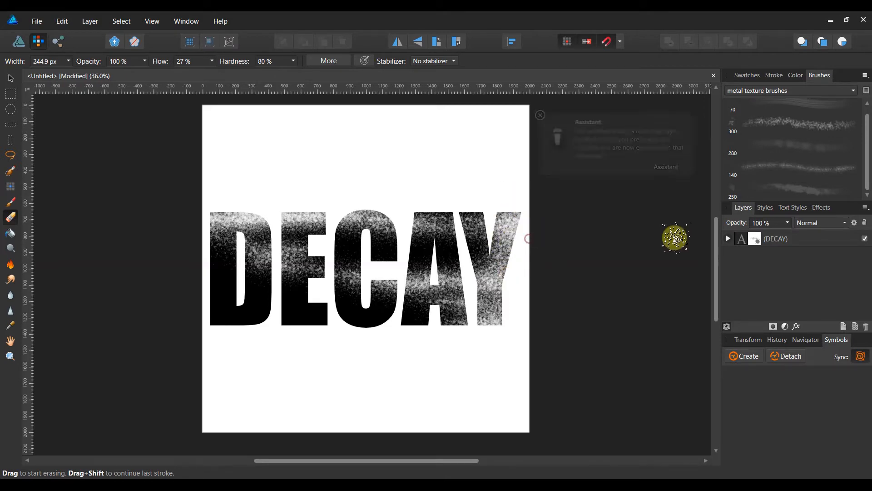
click(729, 239)
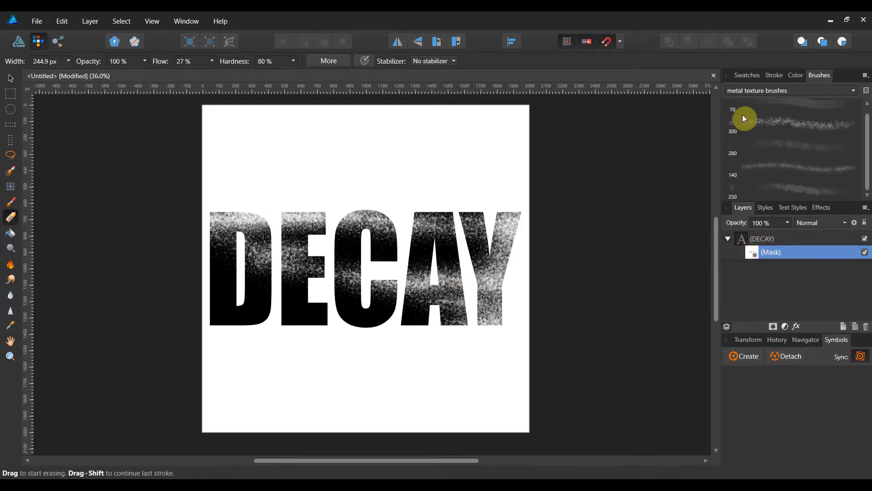
click(212, 61)
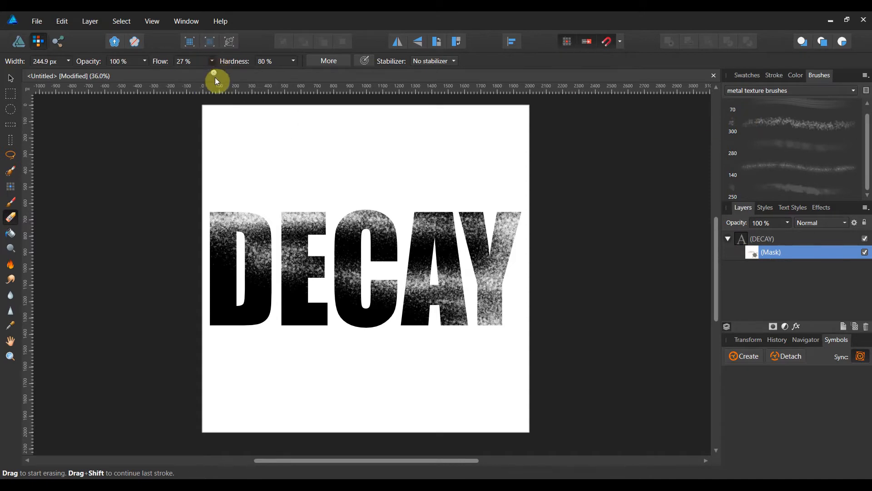
drag(214, 76, 290, 93)
mouse_move(240, 314)
mouse_down()
mouse_move(247, 315)
mouse_move(220, 312)
mouse_up()
Erase a crackled texture over the lower parts of D, E and C with the 300 px metal texture brush
click(68, 61)
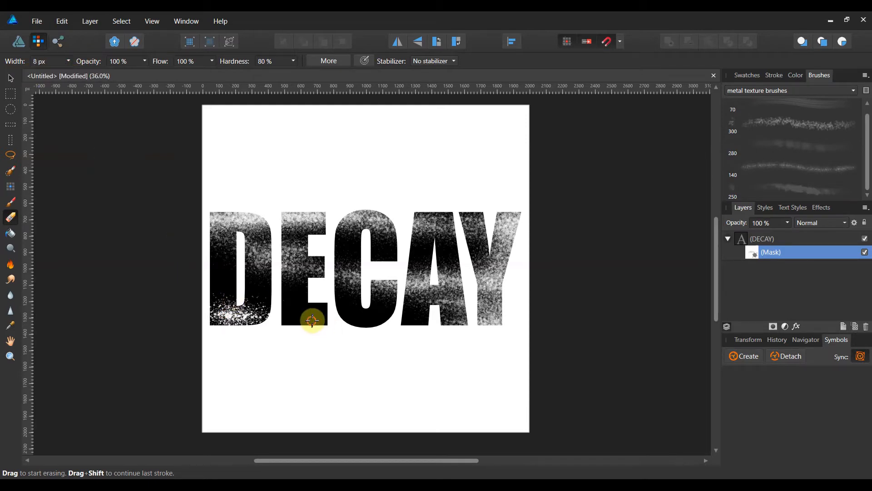
mouse_move(311, 319)
mouse_down()
mouse_move(275, 313)
mouse_move(314, 313)
mouse_move(340, 286)
mouse_move(335, 300)
mouse_move(376, 314)
mouse_move(275, 308)
mouse_move(257, 285)
mouse_move(215, 293)
mouse_move(244, 321)
mouse_move(251, 316)
mouse_move(224, 313)
mouse_move(239, 319)
mouse_move(319, 310)
mouse_move(282, 311)
mouse_up()
click(839, 127)
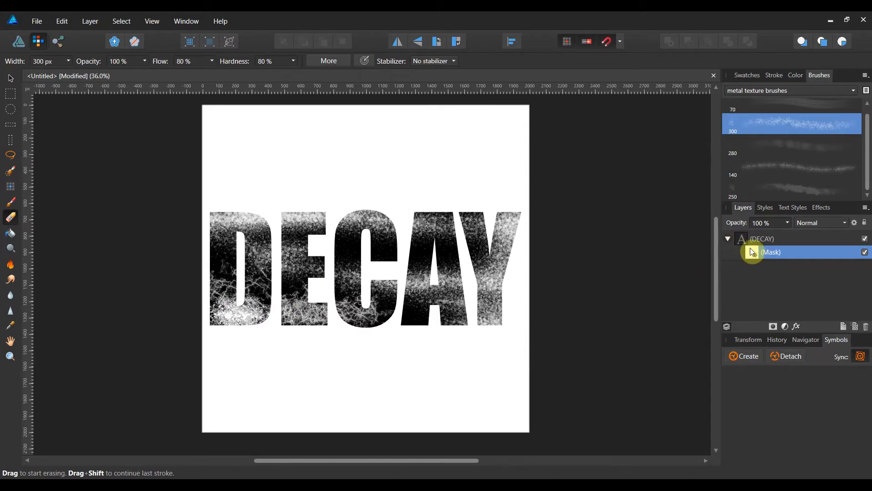
drag(458, 296, 454, 298)
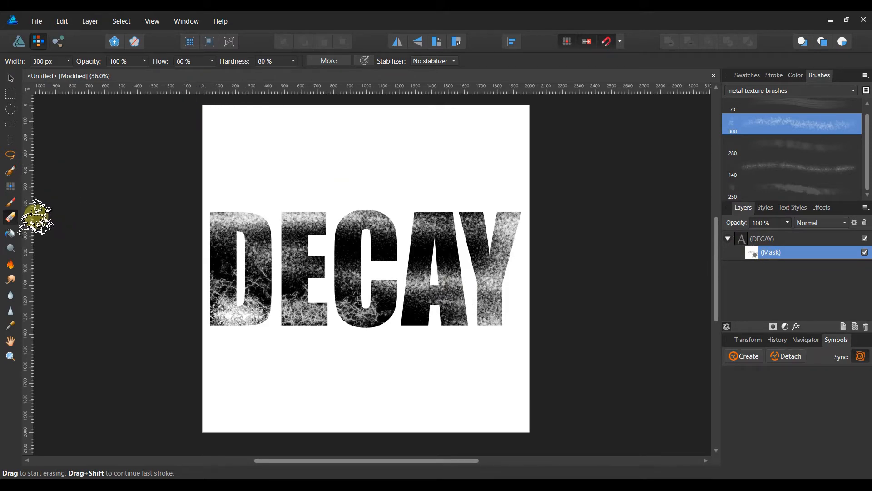
Add a pixel layer beneath the DECAY text and flood fill it with red
click(855, 326)
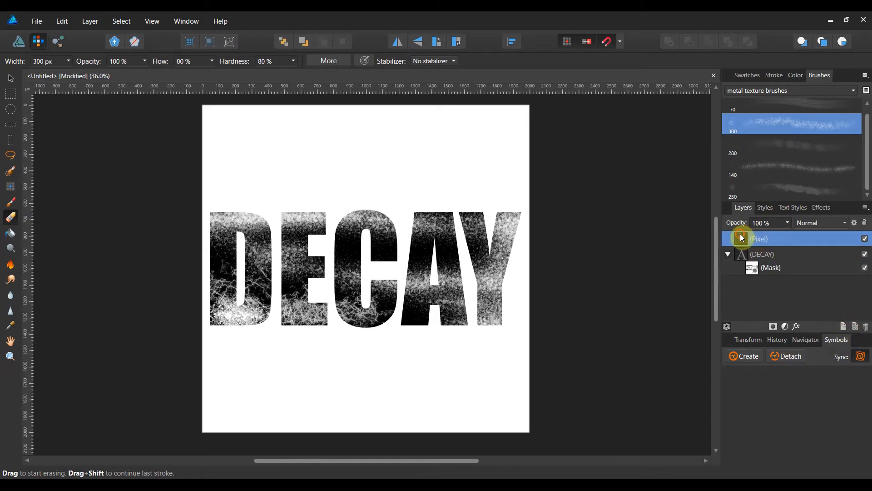
drag(742, 261, 742, 294)
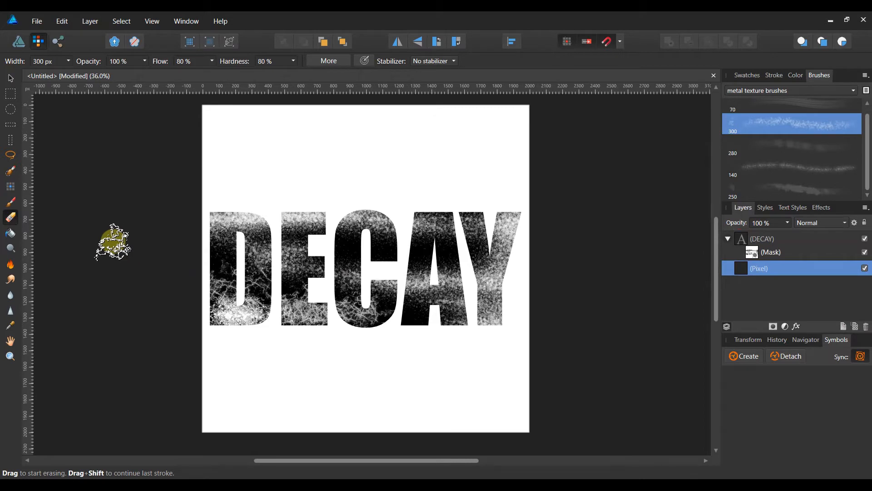
click(10, 232)
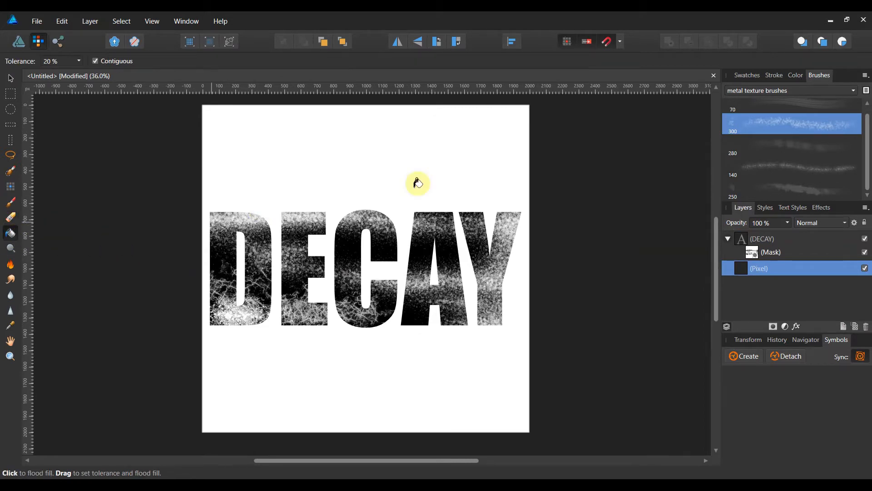
click(794, 77)
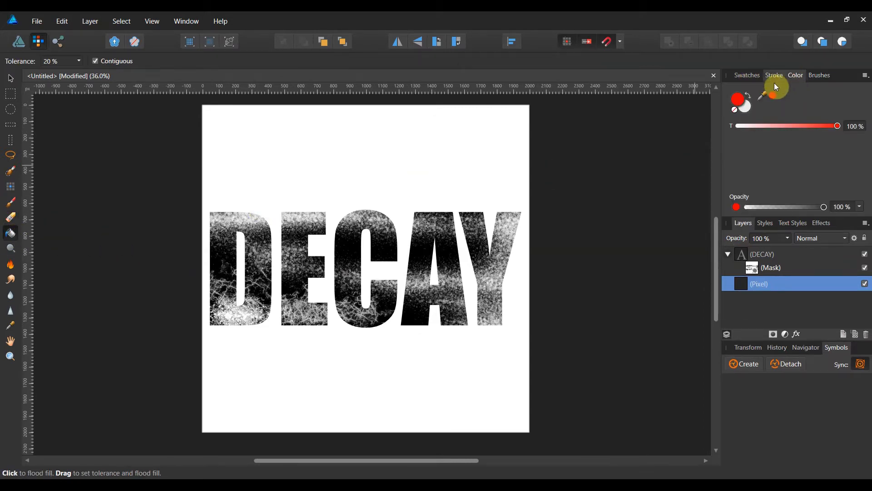
click(468, 194)
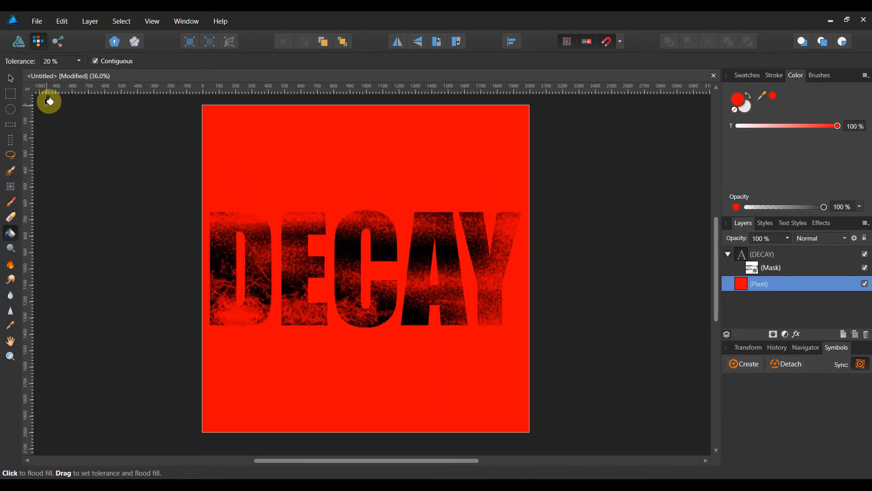
Delete the mask nested in the DECAY text layer
click(11, 79)
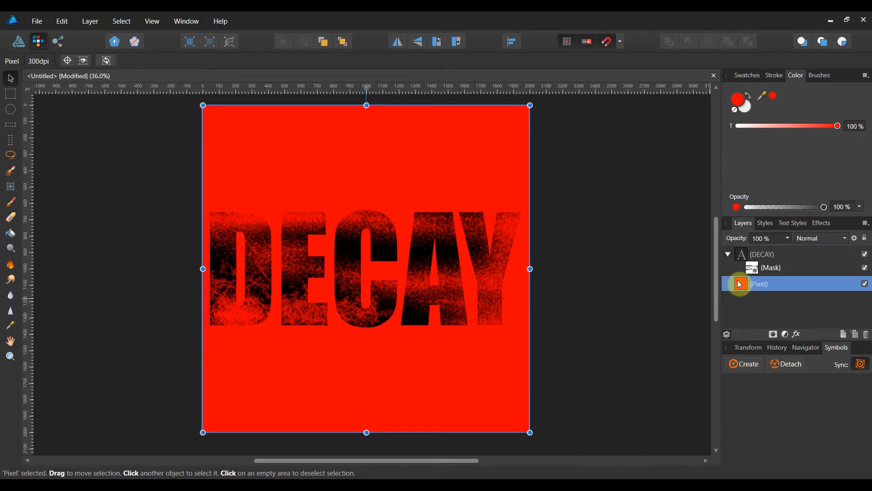
click(754, 270)
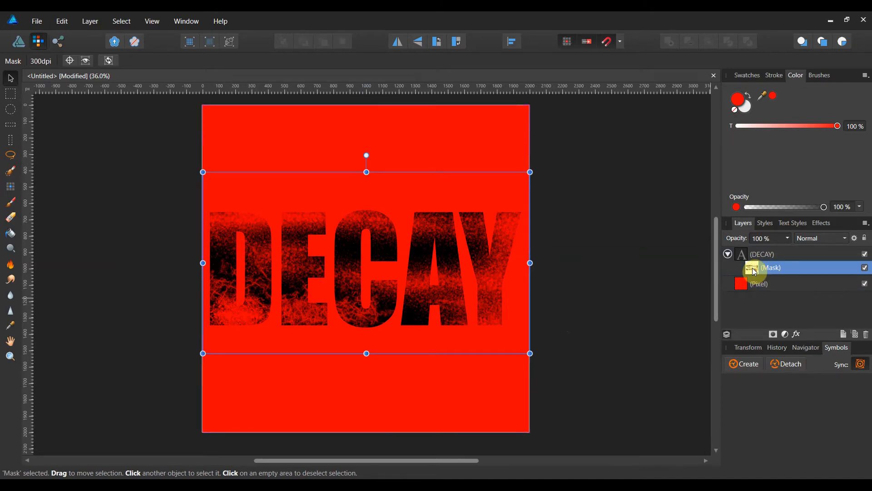
key(Delete)
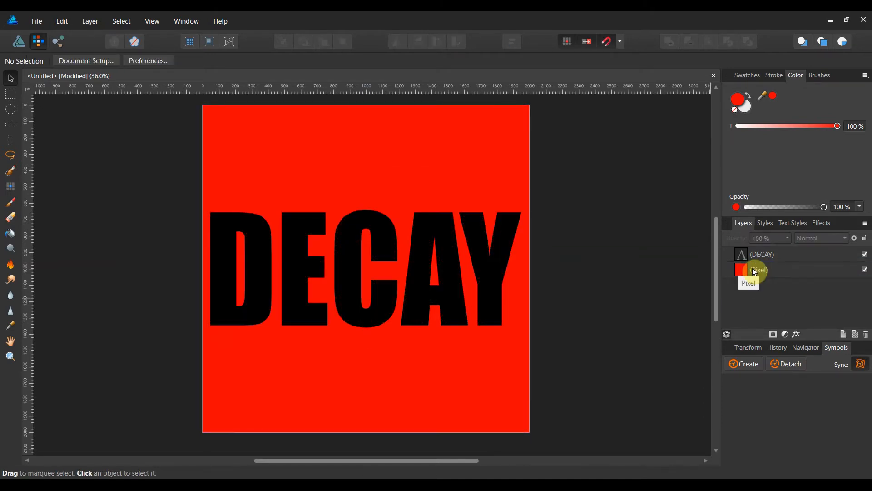
Add a new mask layer to the DECAY text
click(748, 254)
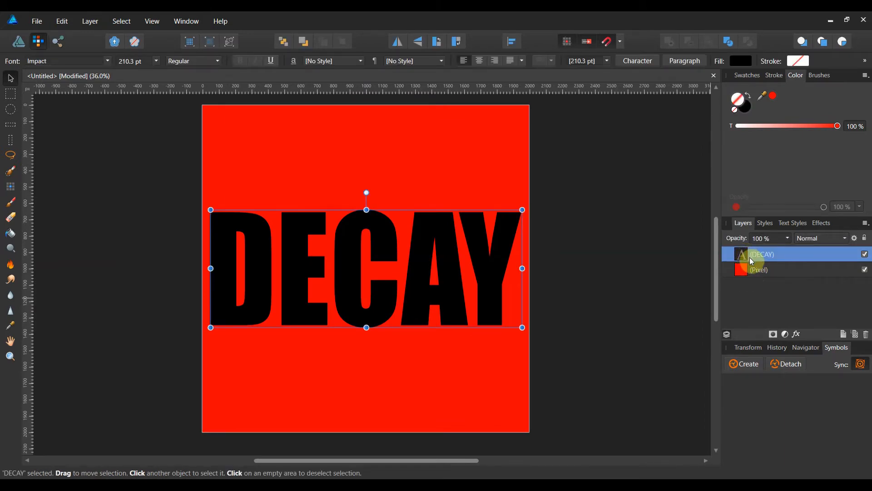
click(751, 271)
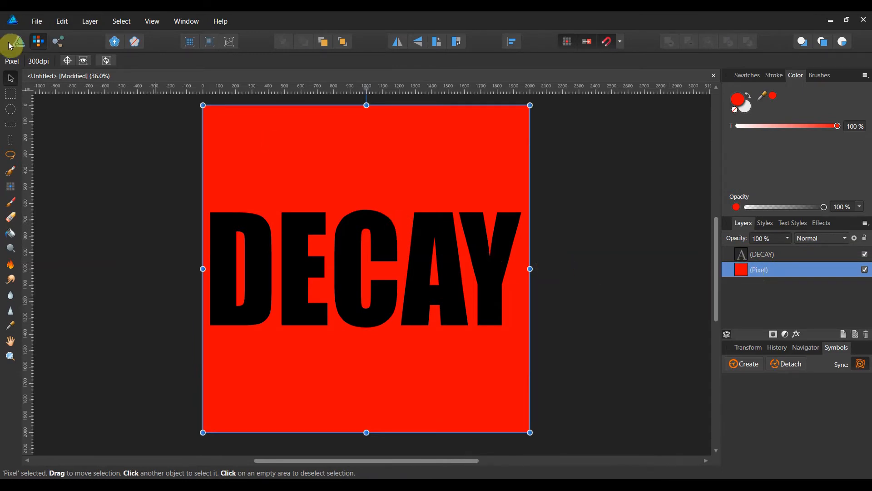
click(235, 227)
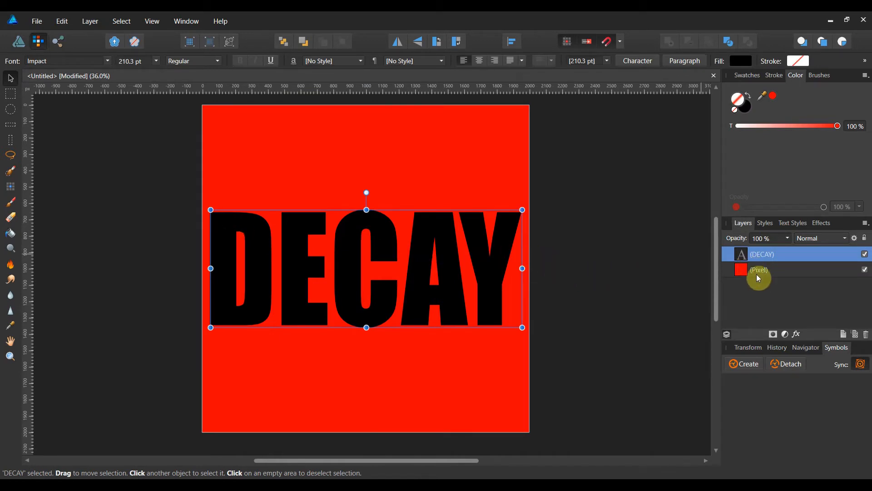
click(773, 335)
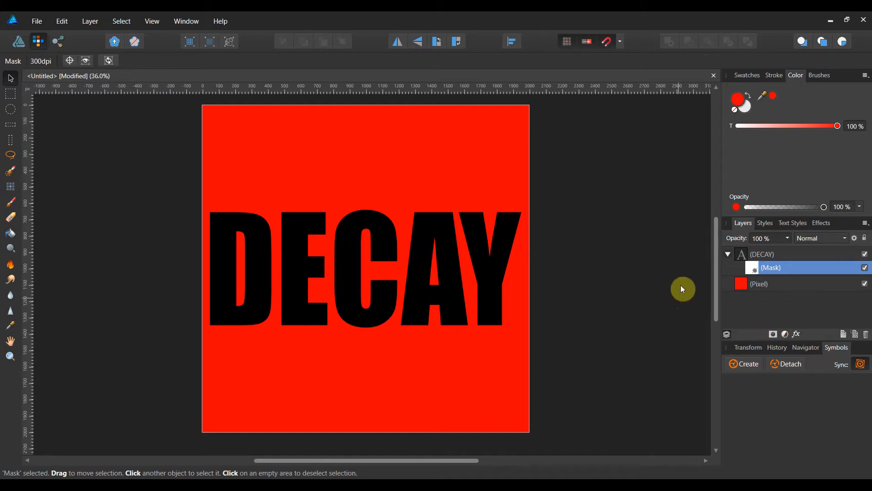
Paint black on the mask with the 113.1 px textured brush across D, E, C and the lower parts of A and Y
click(757, 75)
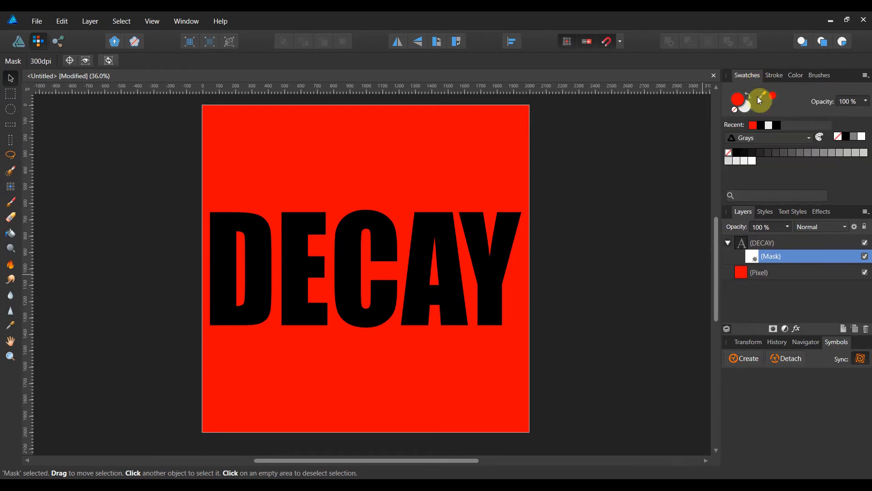
click(777, 125)
click(9, 207)
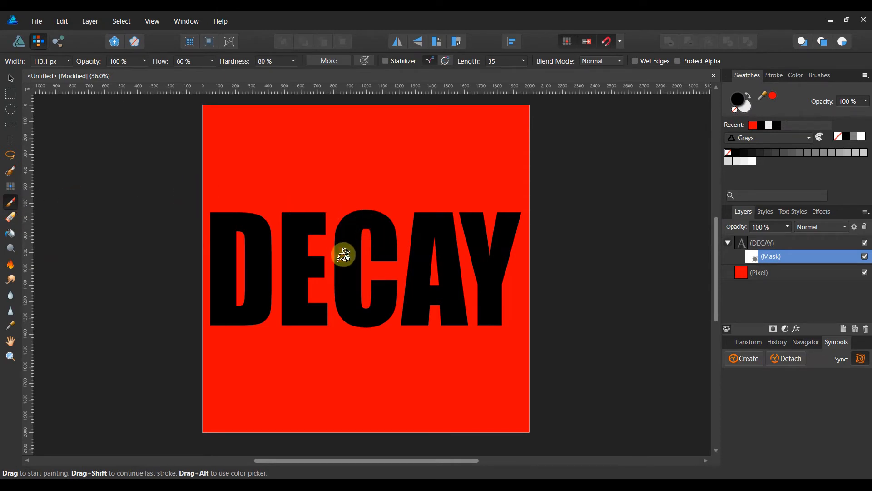
mouse_move(348, 254)
mouse_down()
mouse_move(367, 253)
mouse_move(346, 250)
mouse_move(363, 236)
mouse_move(357, 218)
mouse_move(396, 227)
mouse_move(366, 211)
mouse_move(208, 218)
mouse_move(238, 236)
mouse_move(269, 239)
mouse_move(218, 258)
mouse_move(258, 262)
mouse_move(218, 280)
mouse_move(286, 285)
mouse_move(226, 298)
mouse_move(222, 312)
mouse_move(235, 318)
mouse_move(303, 321)
mouse_move(247, 314)
mouse_move(371, 347)
mouse_move(282, 327)
mouse_move(355, 333)
mouse_move(283, 313)
mouse_move(466, 340)
mouse_move(390, 339)
mouse_move(548, 327)
mouse_move(400, 313)
mouse_move(513, 309)
mouse_move(452, 299)
mouse_move(507, 303)
mouse_up()
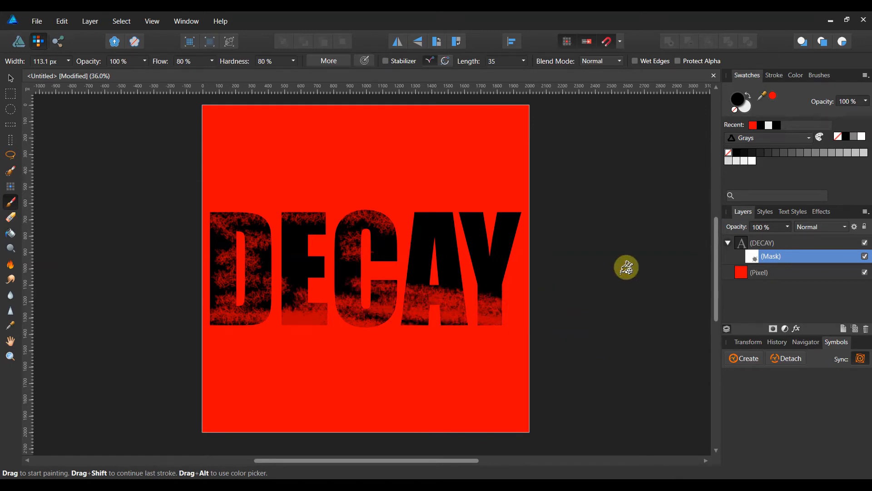
Paint on the mask over the A with the 70 px metal texture brush and over the Y with the 140 px one
click(820, 84)
click(811, 109)
click(433, 262)
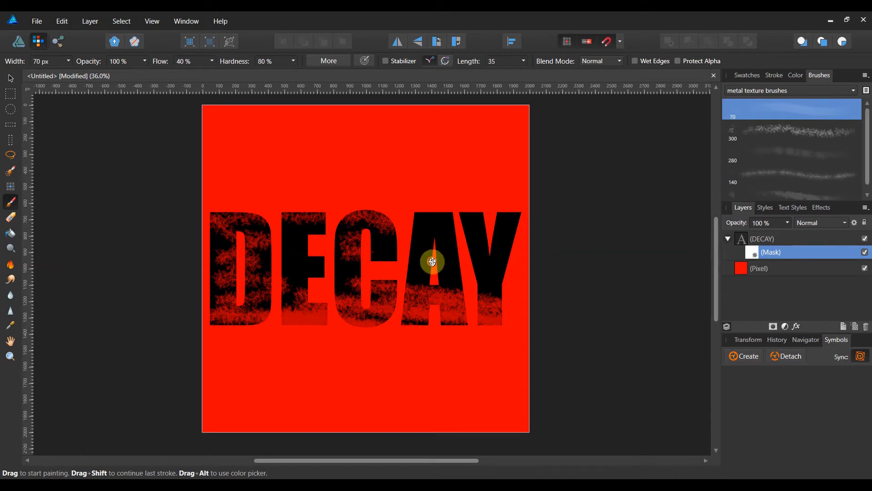
drag(432, 262, 424, 253)
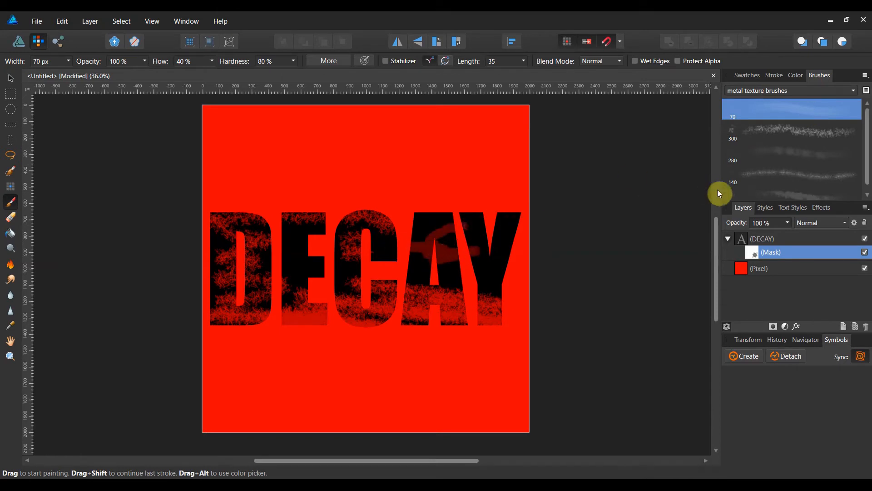
click(770, 177)
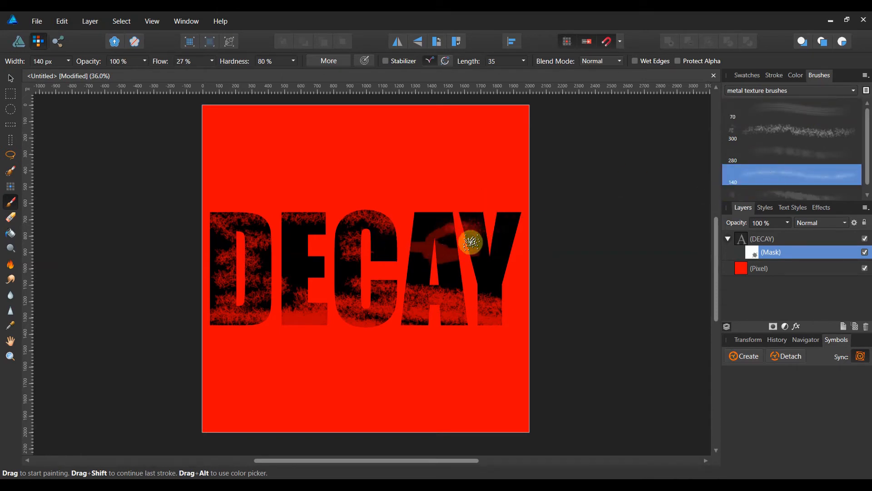
mouse_move(523, 262)
mouse_down()
mouse_move(508, 227)
mouse_move(526, 226)
mouse_up()
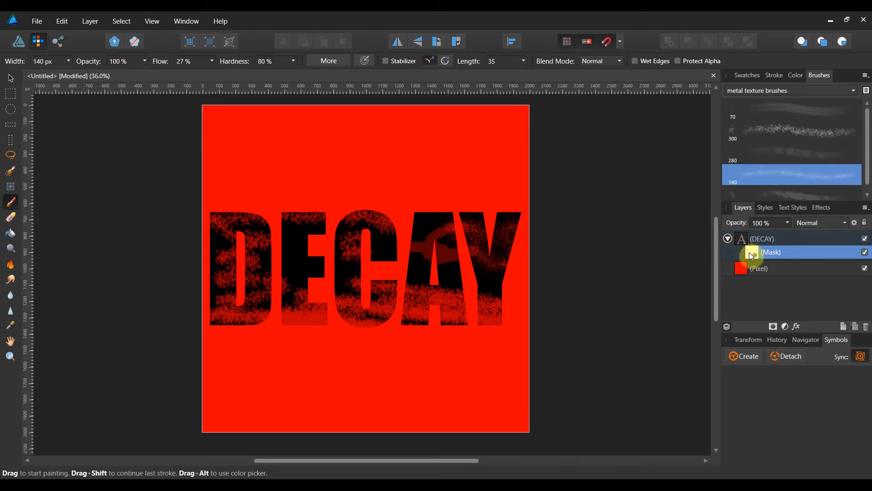
Delete the DECAY text's mask and nest a new pixel layer inside the text layer
key(Delete)
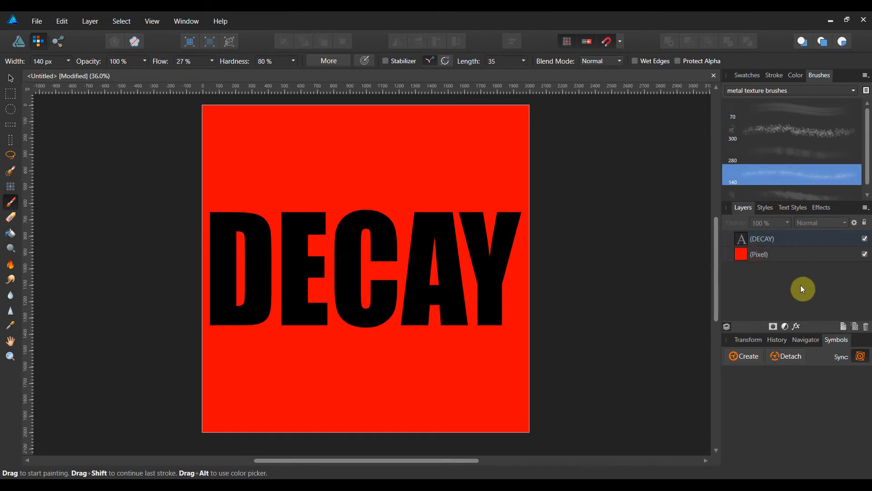
click(854, 328)
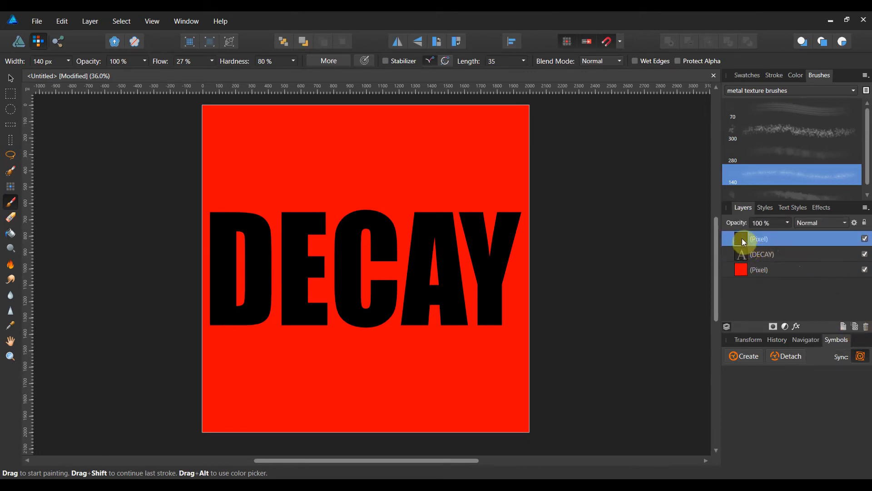
drag(742, 238, 753, 259)
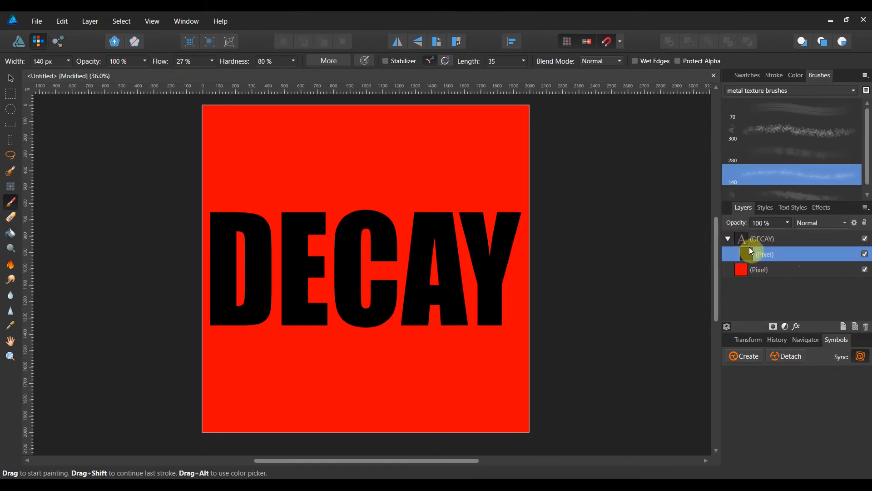
click(746, 244)
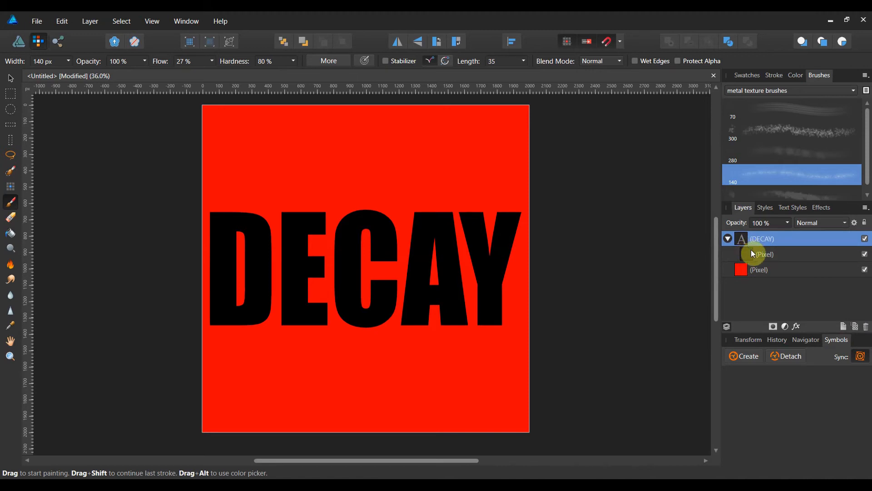
click(751, 254)
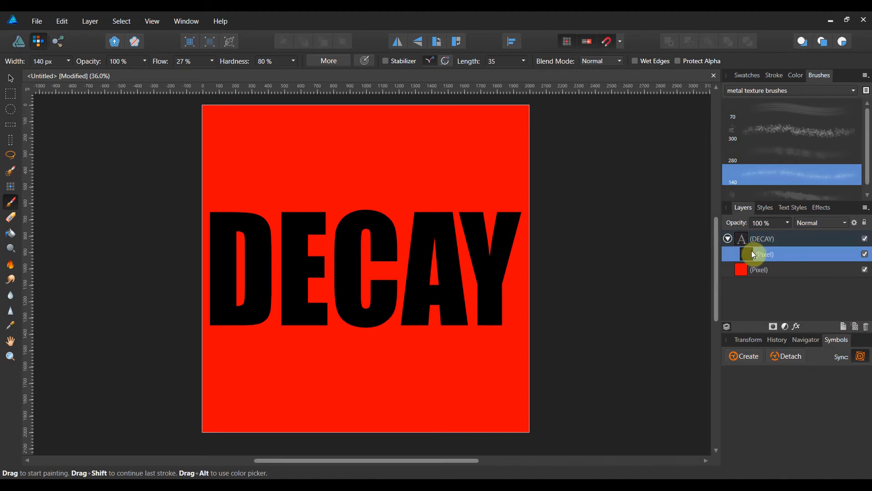
Set the fill of the DECAY text to none in the Designer persona
click(747, 240)
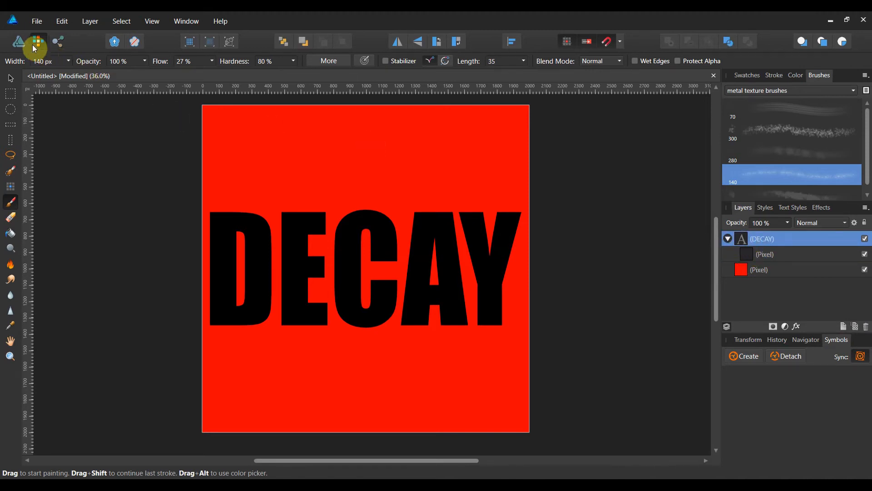
click(19, 43)
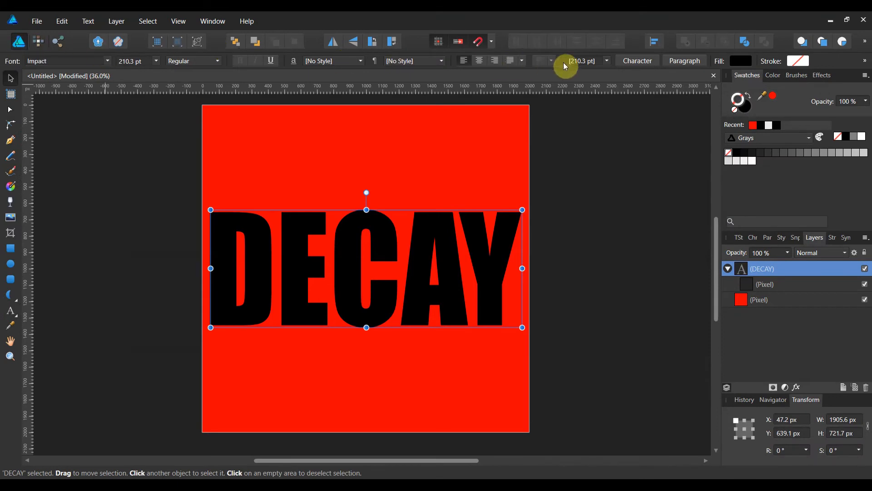
click(738, 59)
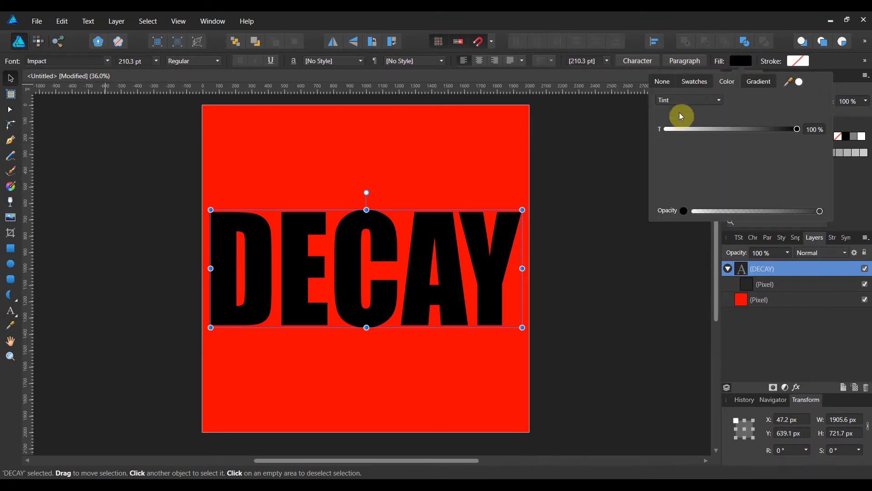
click(672, 88)
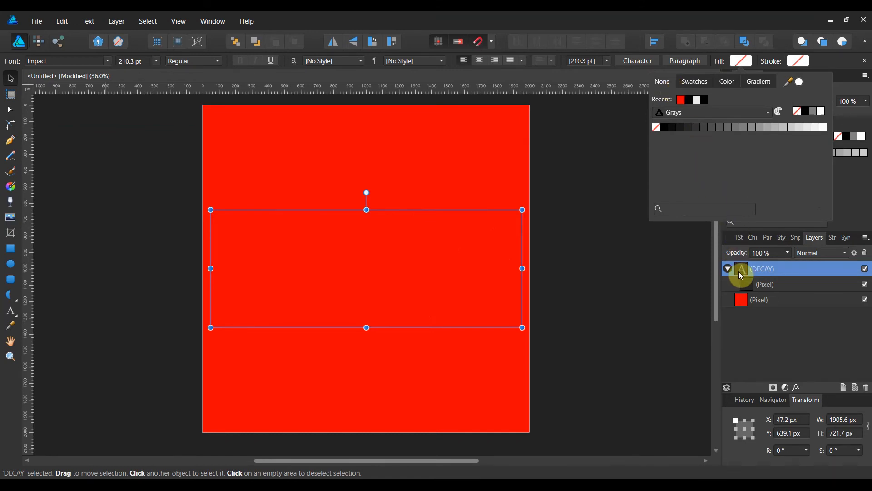
Flood fill the pixel layer nested in the DECAY text with black in the Pixel persona
click(751, 287)
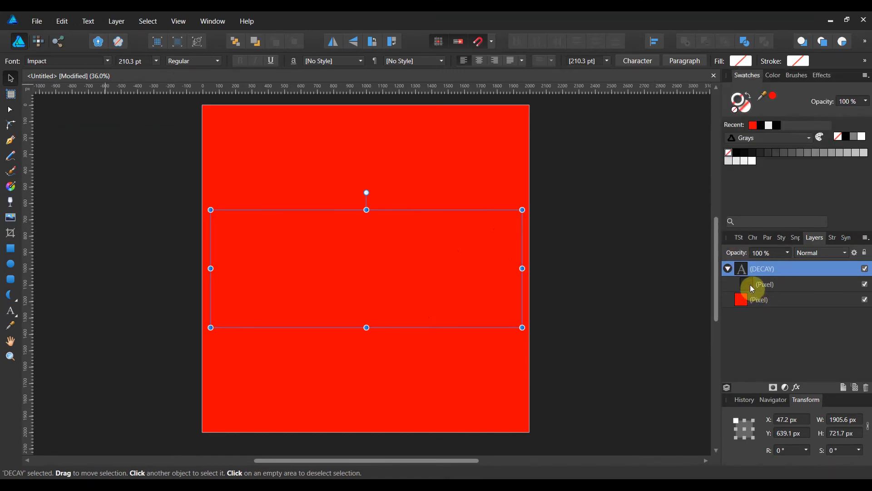
click(751, 285)
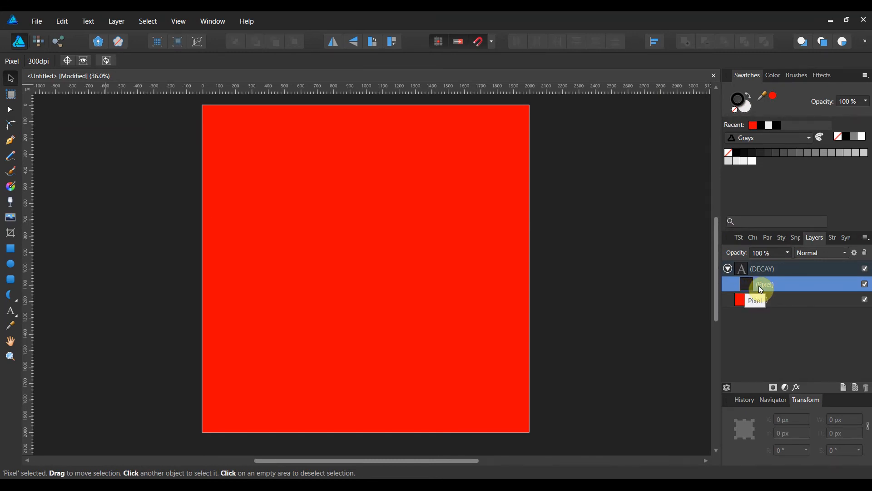
click(40, 42)
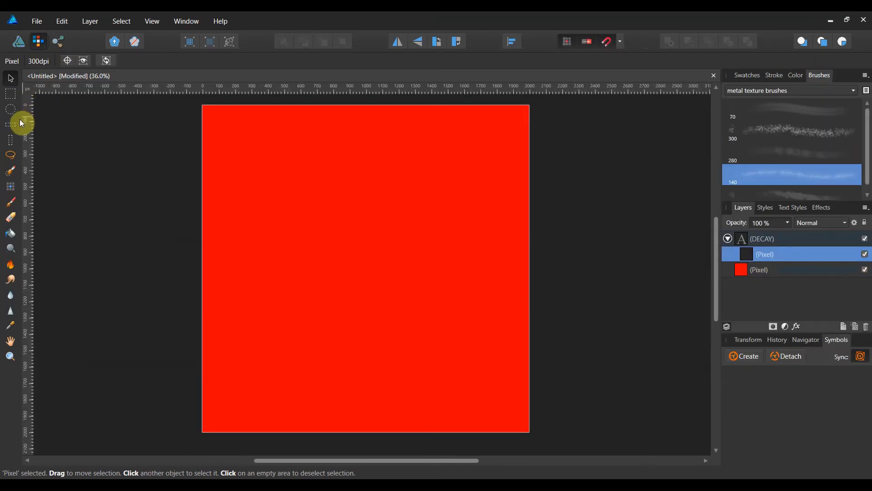
click(11, 234)
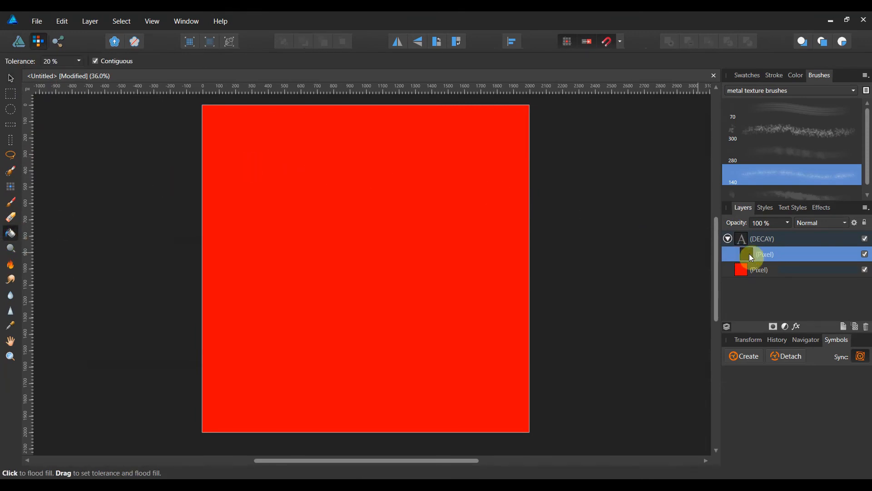
click(796, 77)
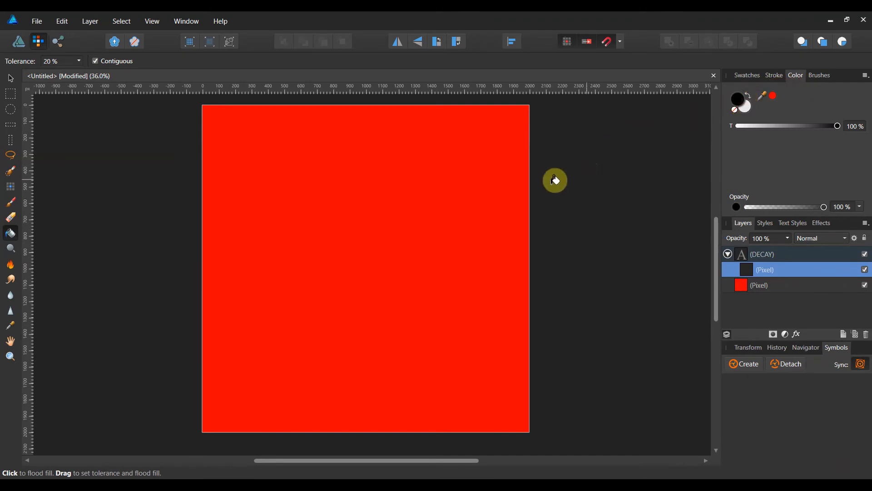
click(480, 191)
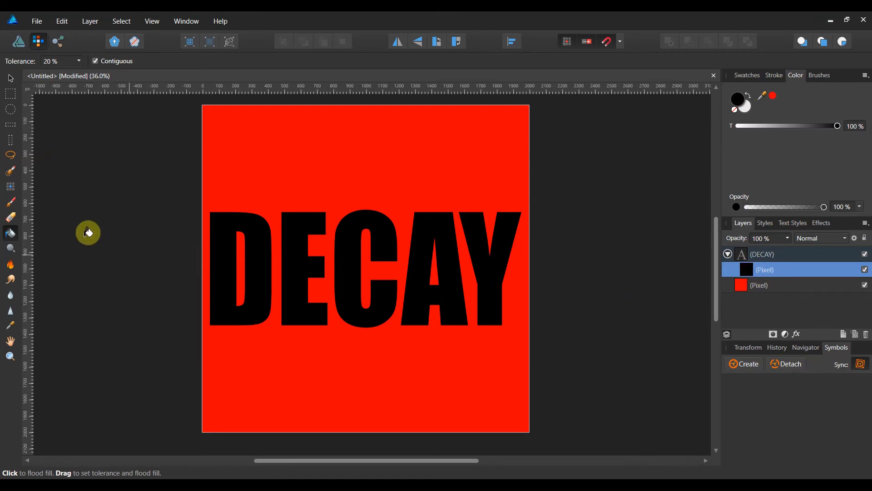
Erase a crackled texture from the nested black layer across the upper and middle parts of DECAY with the 300 px eraser
click(12, 220)
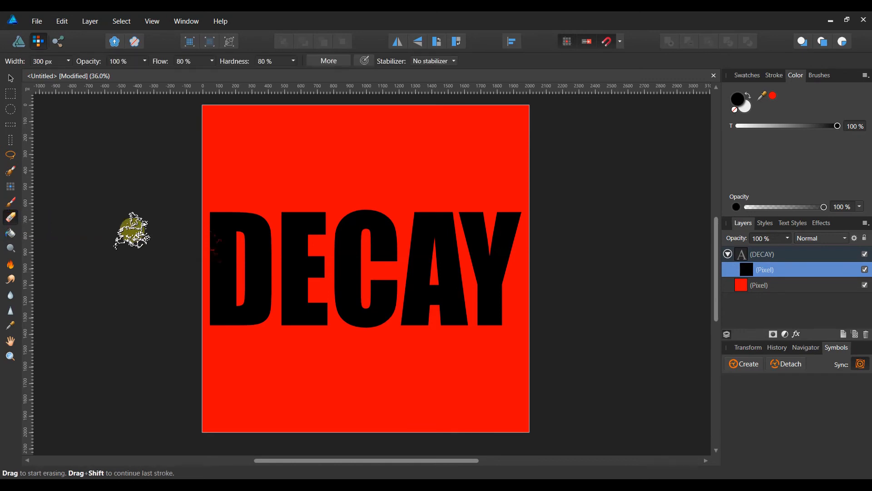
mouse_move(222, 265)
mouse_down()
mouse_move(295, 265)
mouse_move(248, 265)
mouse_move(356, 277)
mouse_move(362, 291)
mouse_move(494, 282)
mouse_move(456, 257)
mouse_move(470, 248)
mouse_move(407, 218)
mouse_move(453, 213)
mouse_move(417, 202)
mouse_move(507, 211)
mouse_move(432, 205)
mouse_move(460, 232)
mouse_move(103, 207)
mouse_move(233, 228)
mouse_move(216, 242)
mouse_move(219, 256)
mouse_move(275, 275)
mouse_move(265, 286)
mouse_move(553, 279)
mouse_up()
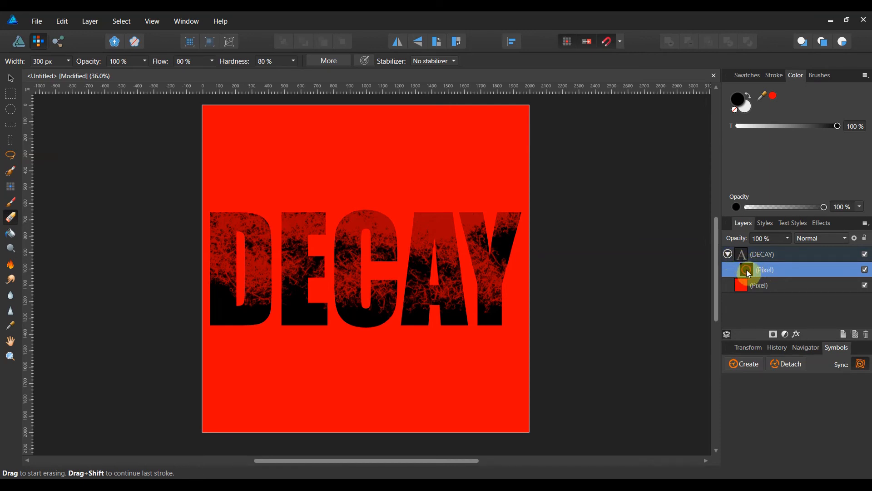
Move the black pixel layer out of the DECAY text, erase more texture across its lower middle, and nest it back inside the text
drag(746, 269, 739, 248)
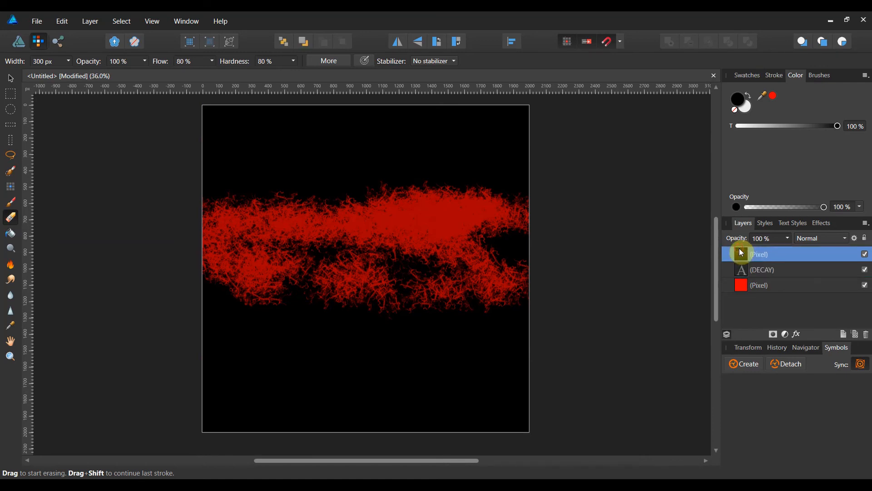
mouse_move(312, 310)
mouse_down()
mouse_move(555, 316)
mouse_move(416, 285)
mouse_move(434, 261)
mouse_move(358, 250)
mouse_up()
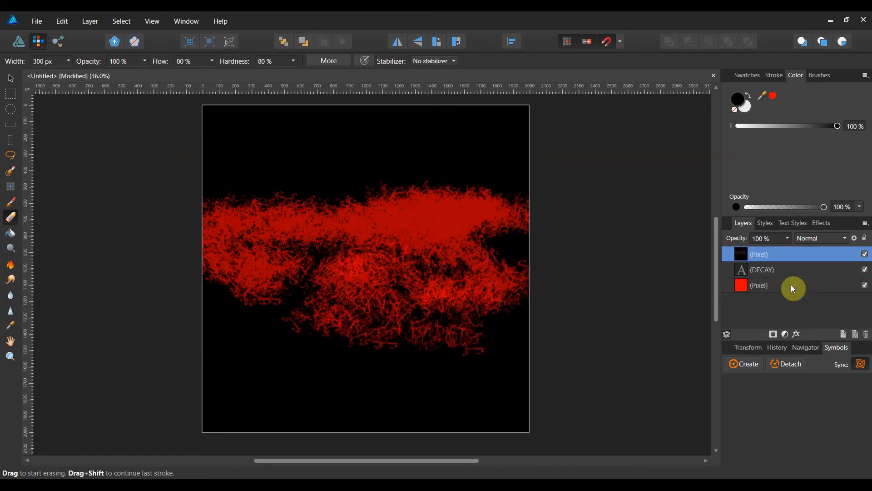
drag(745, 264, 754, 274)
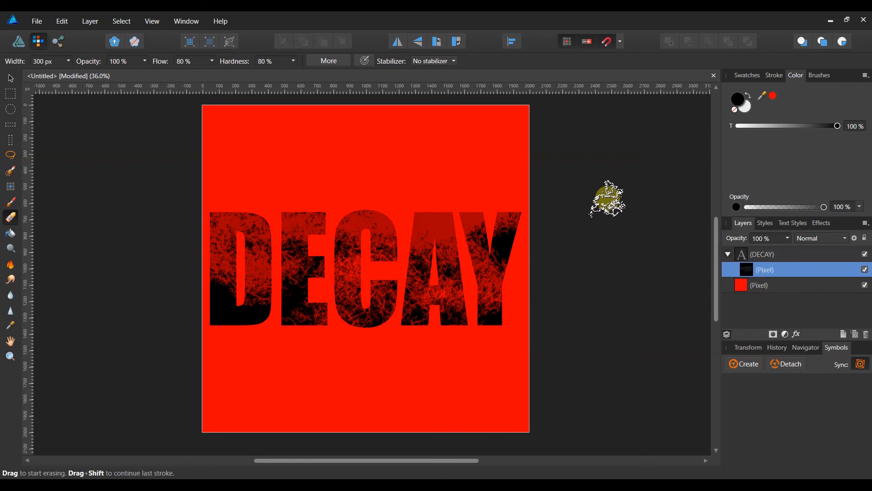
Delete the red background pixel layer
click(742, 285)
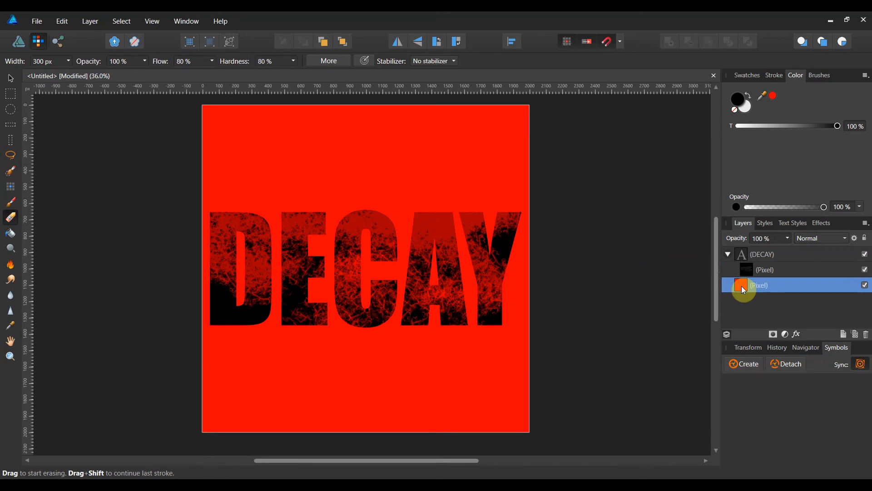
key(g)
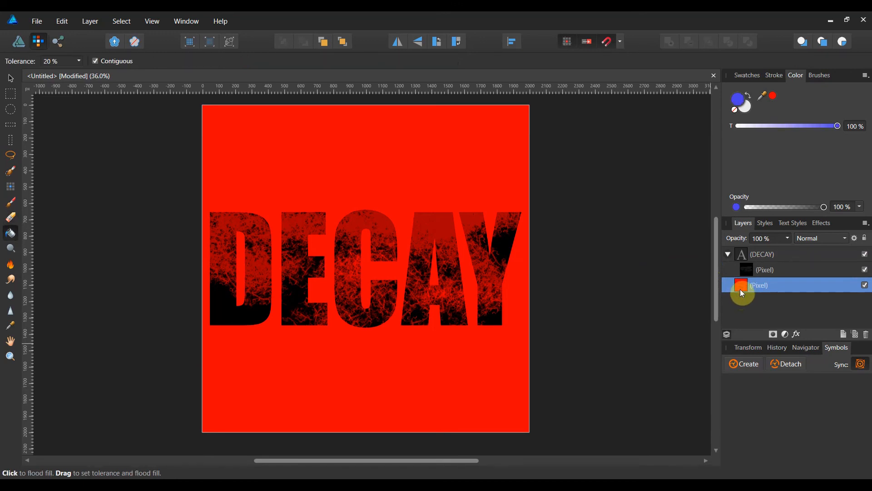
key(Delete)
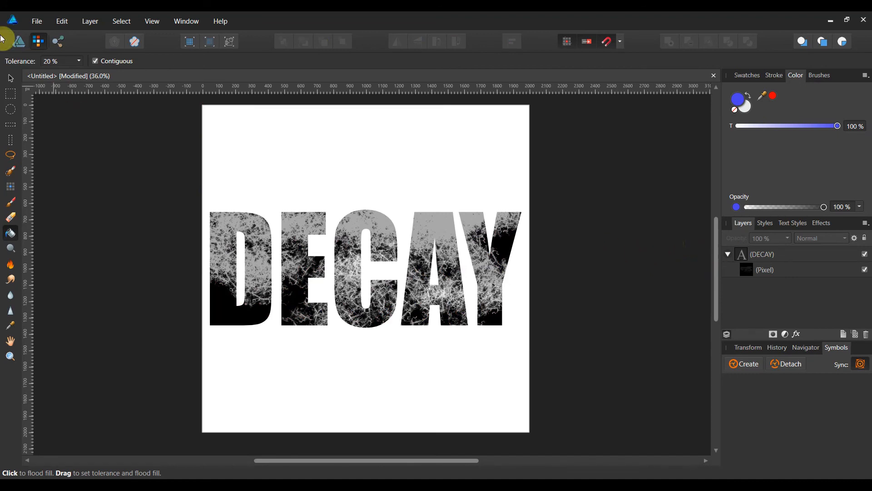
Enable the transparent background in the document setup
click(36, 20)
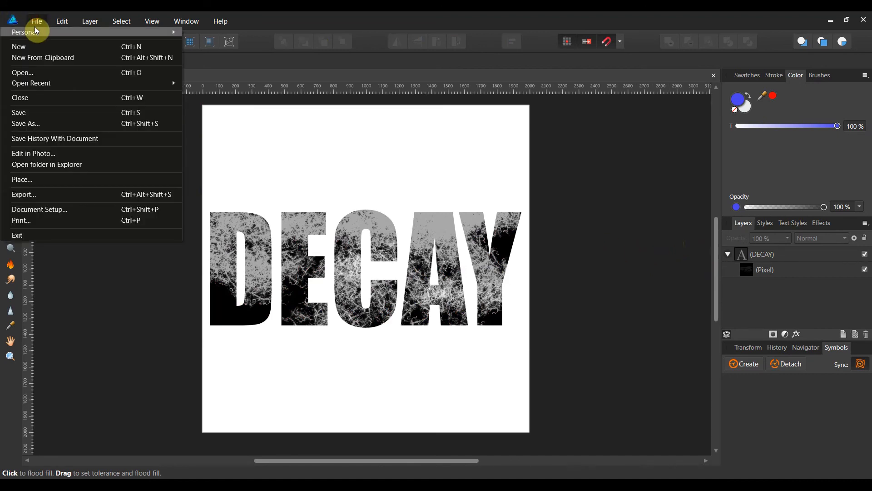
click(56, 209)
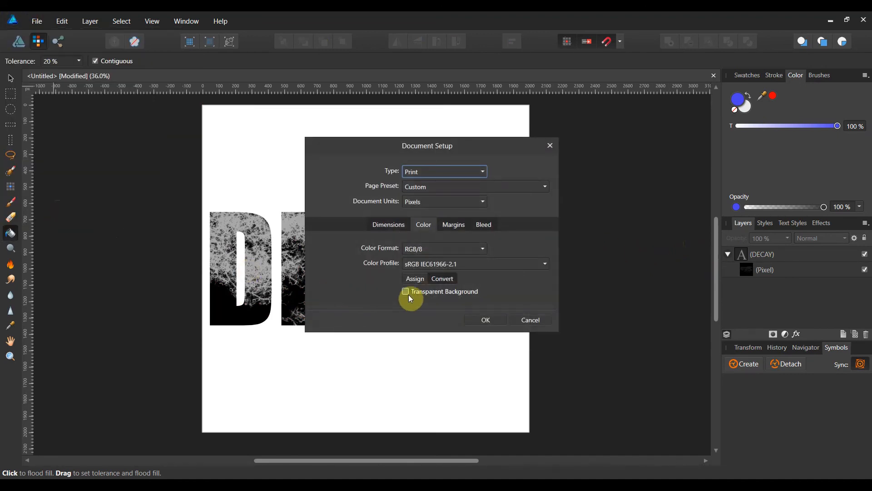
click(405, 291)
click(494, 319)
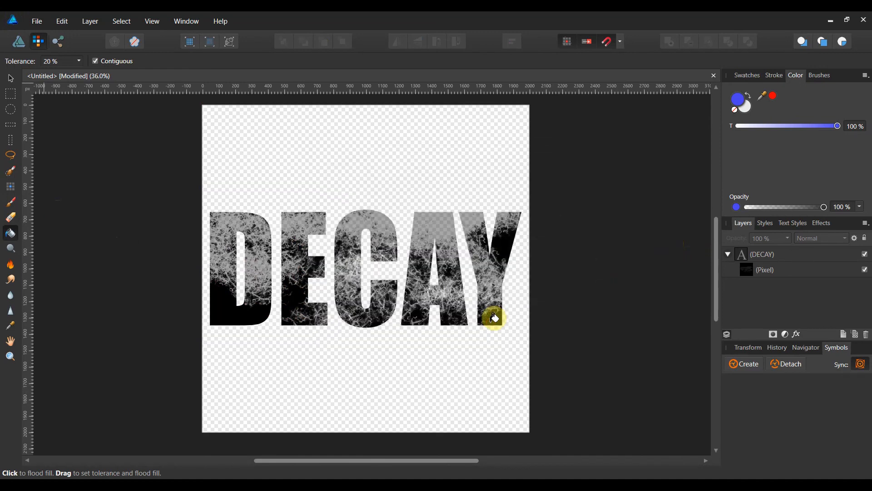